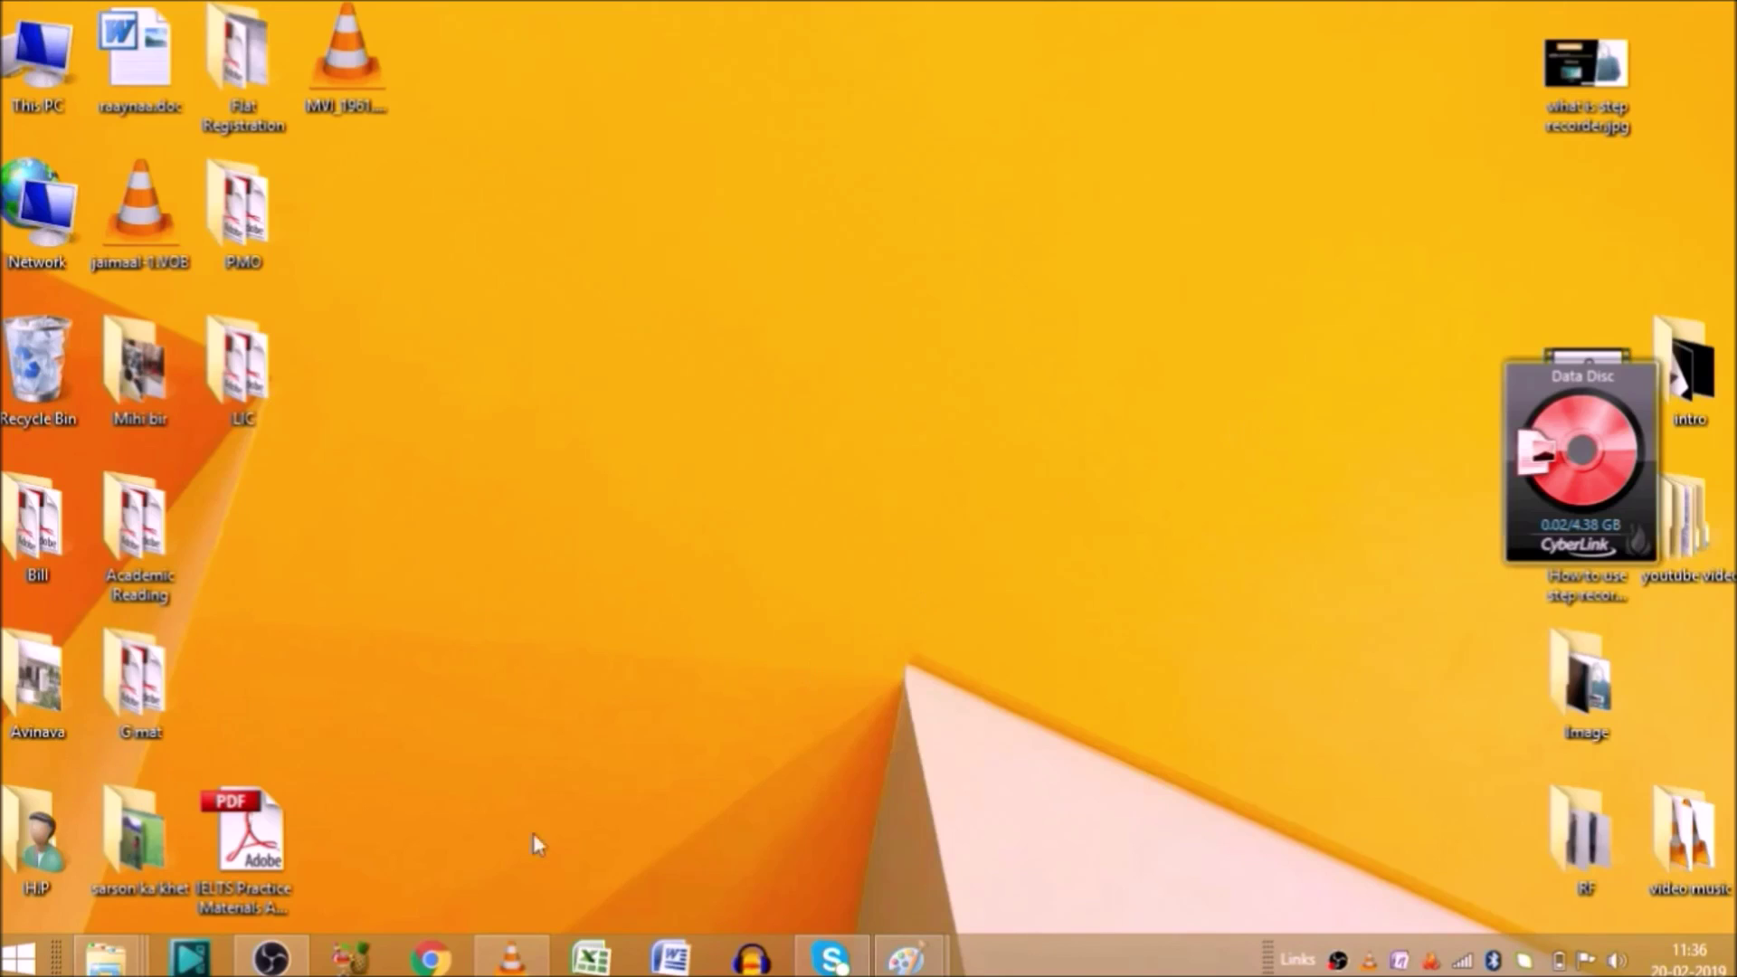
- Launch Chrome from the taskbar and reach Settings through the three-dot menu
{"action": "left_click", "coordinate": [433, 964]}
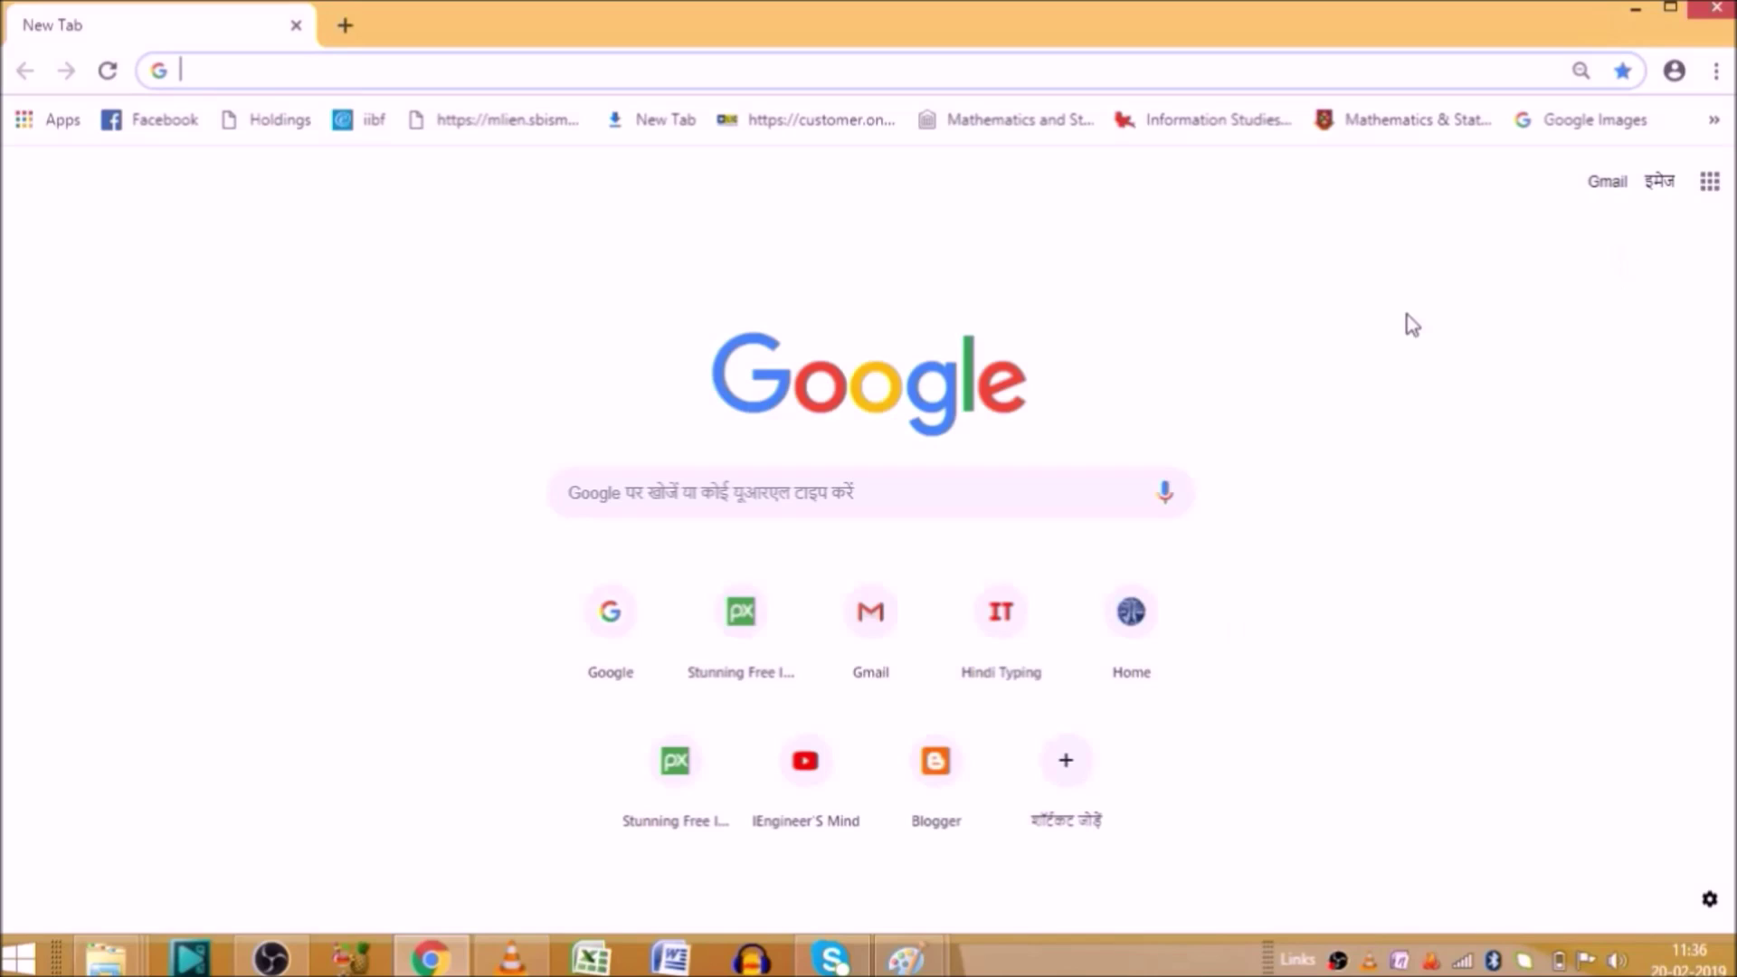
{"action": "left_click", "coordinate": [1719, 71]}
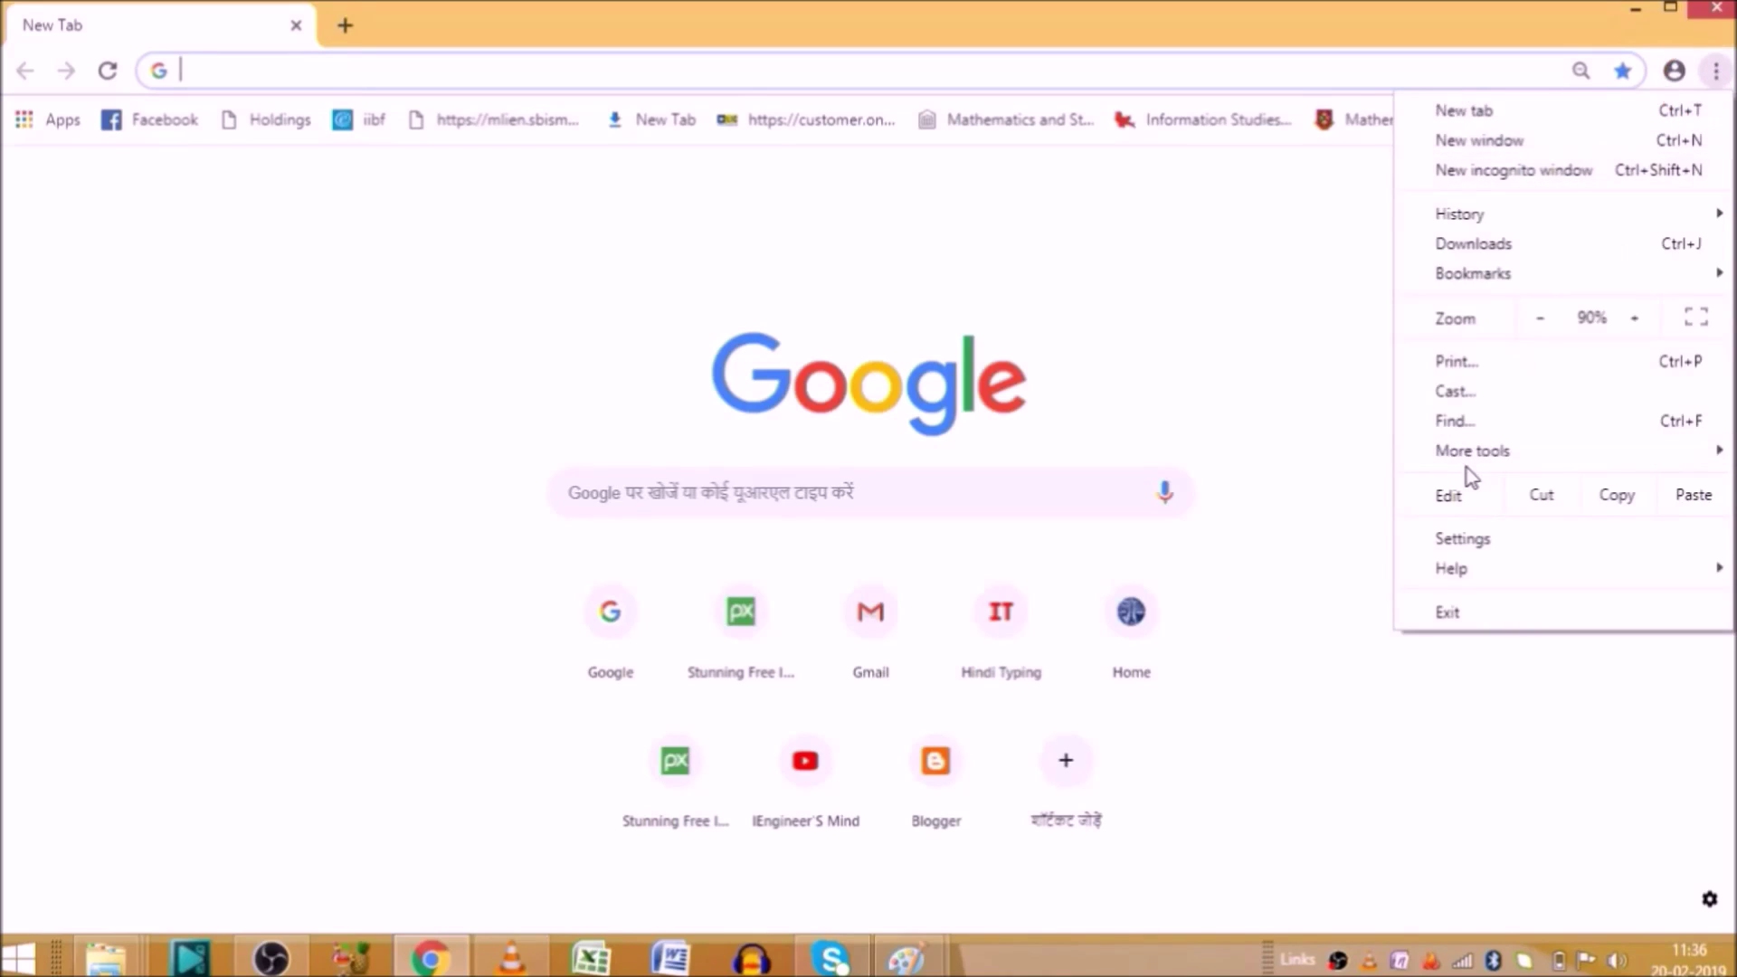
{"action": "left_click", "coordinate": [1461, 538]}
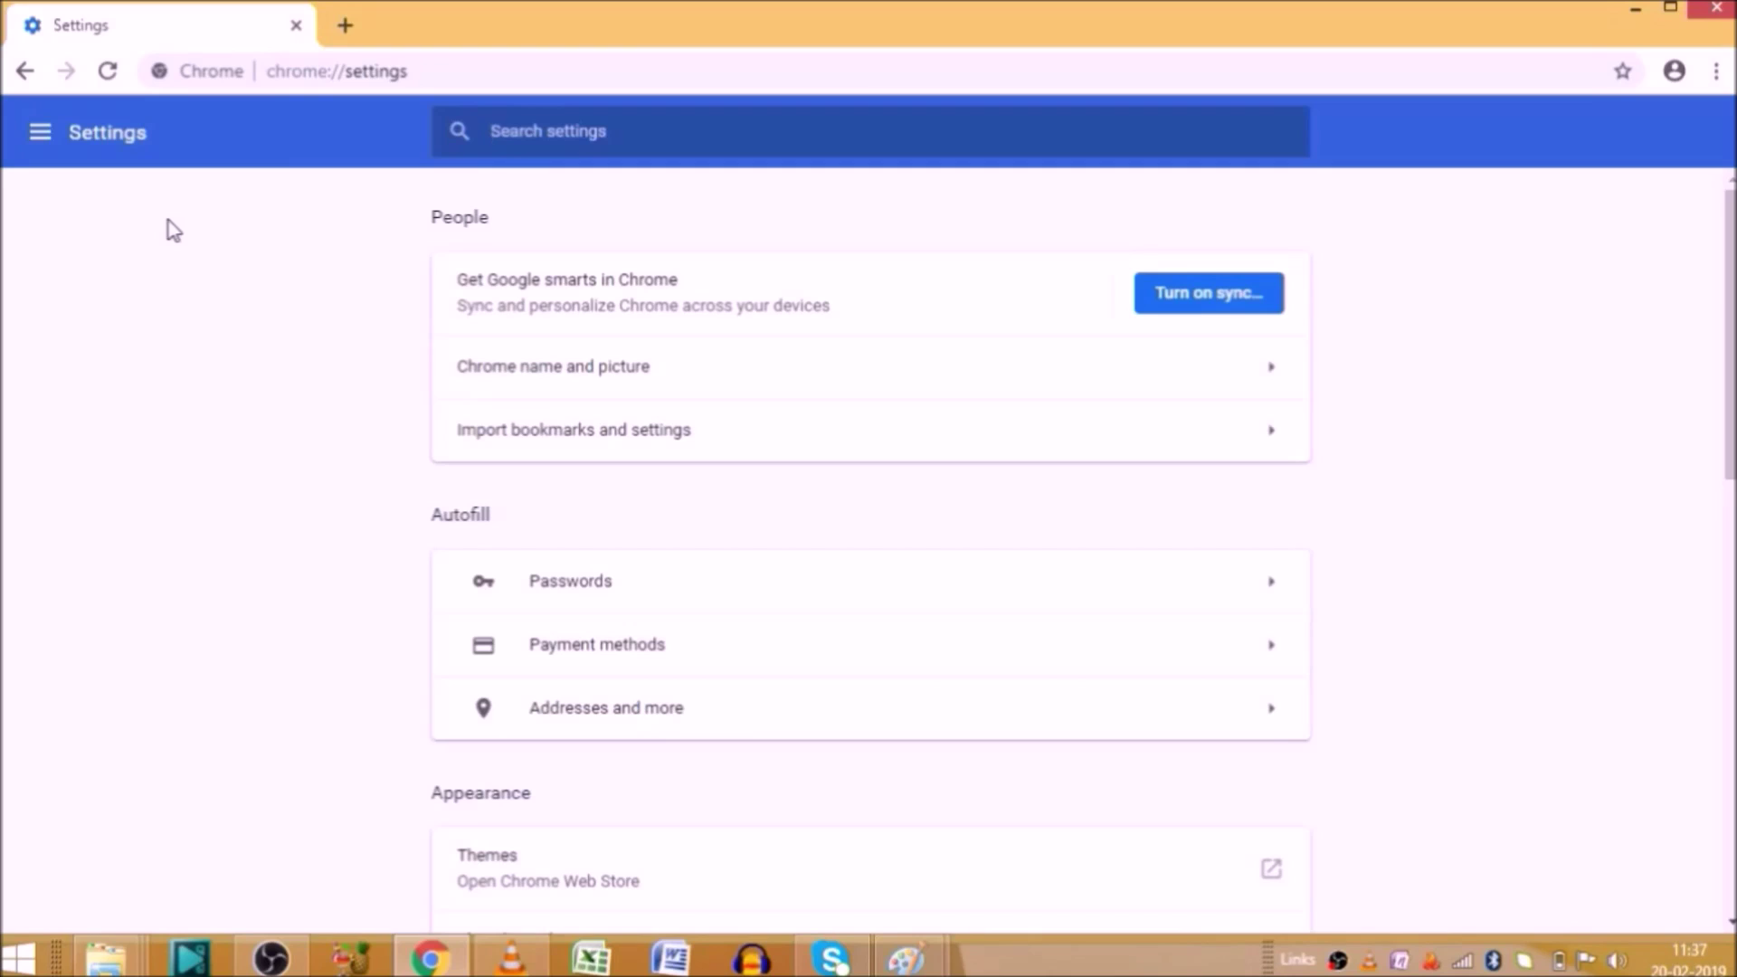
- Reach the Extensions page from the Settings side menu, then follow its Chrome Web Store link
{"action": "left_click", "coordinate": [39, 131]}
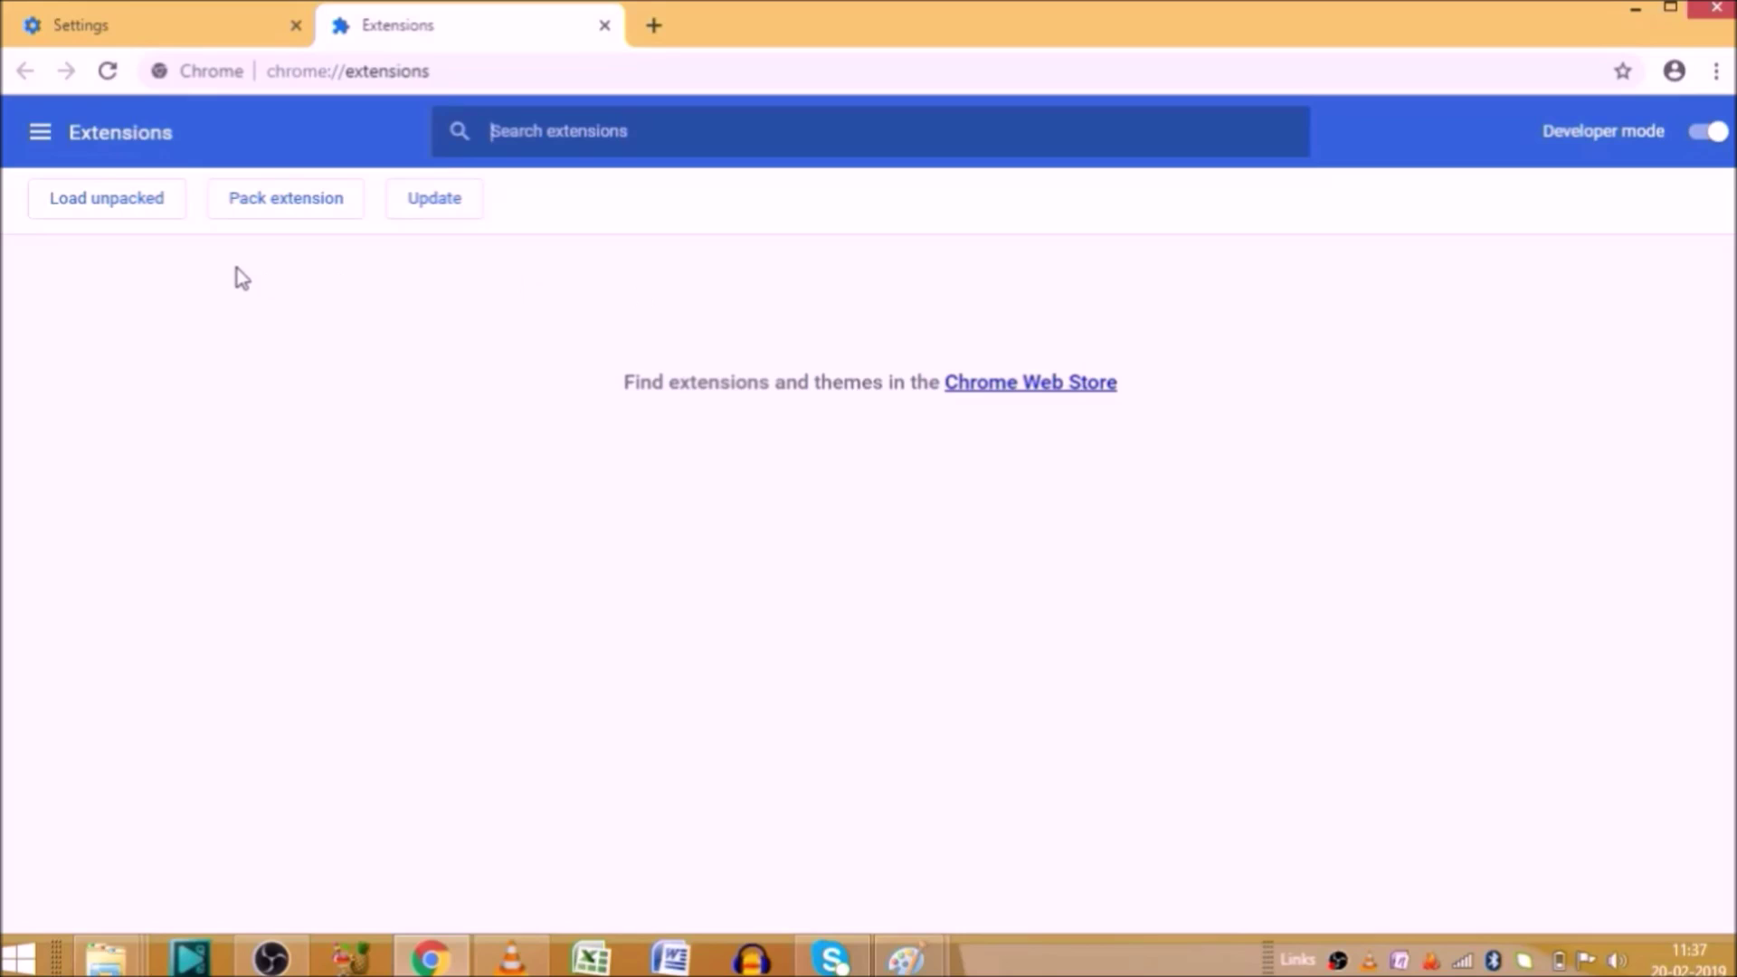
{"action": "left_click", "coordinate": [41, 132]}
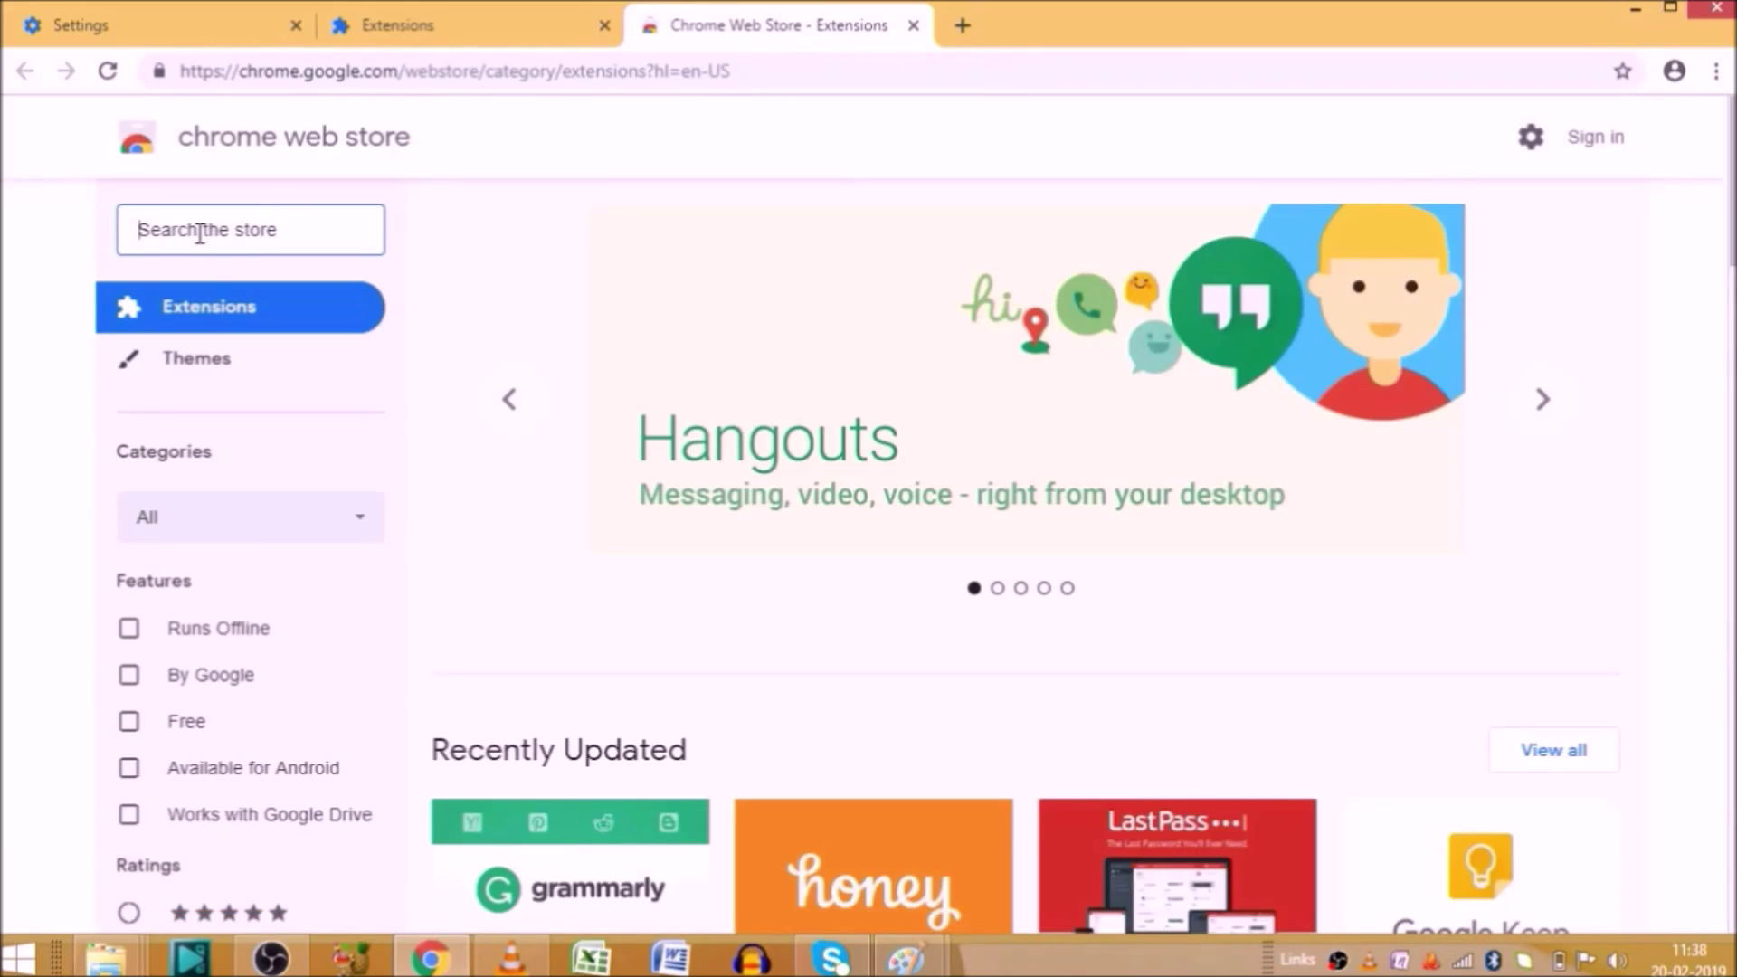
{"action": "type", "text": "c"}
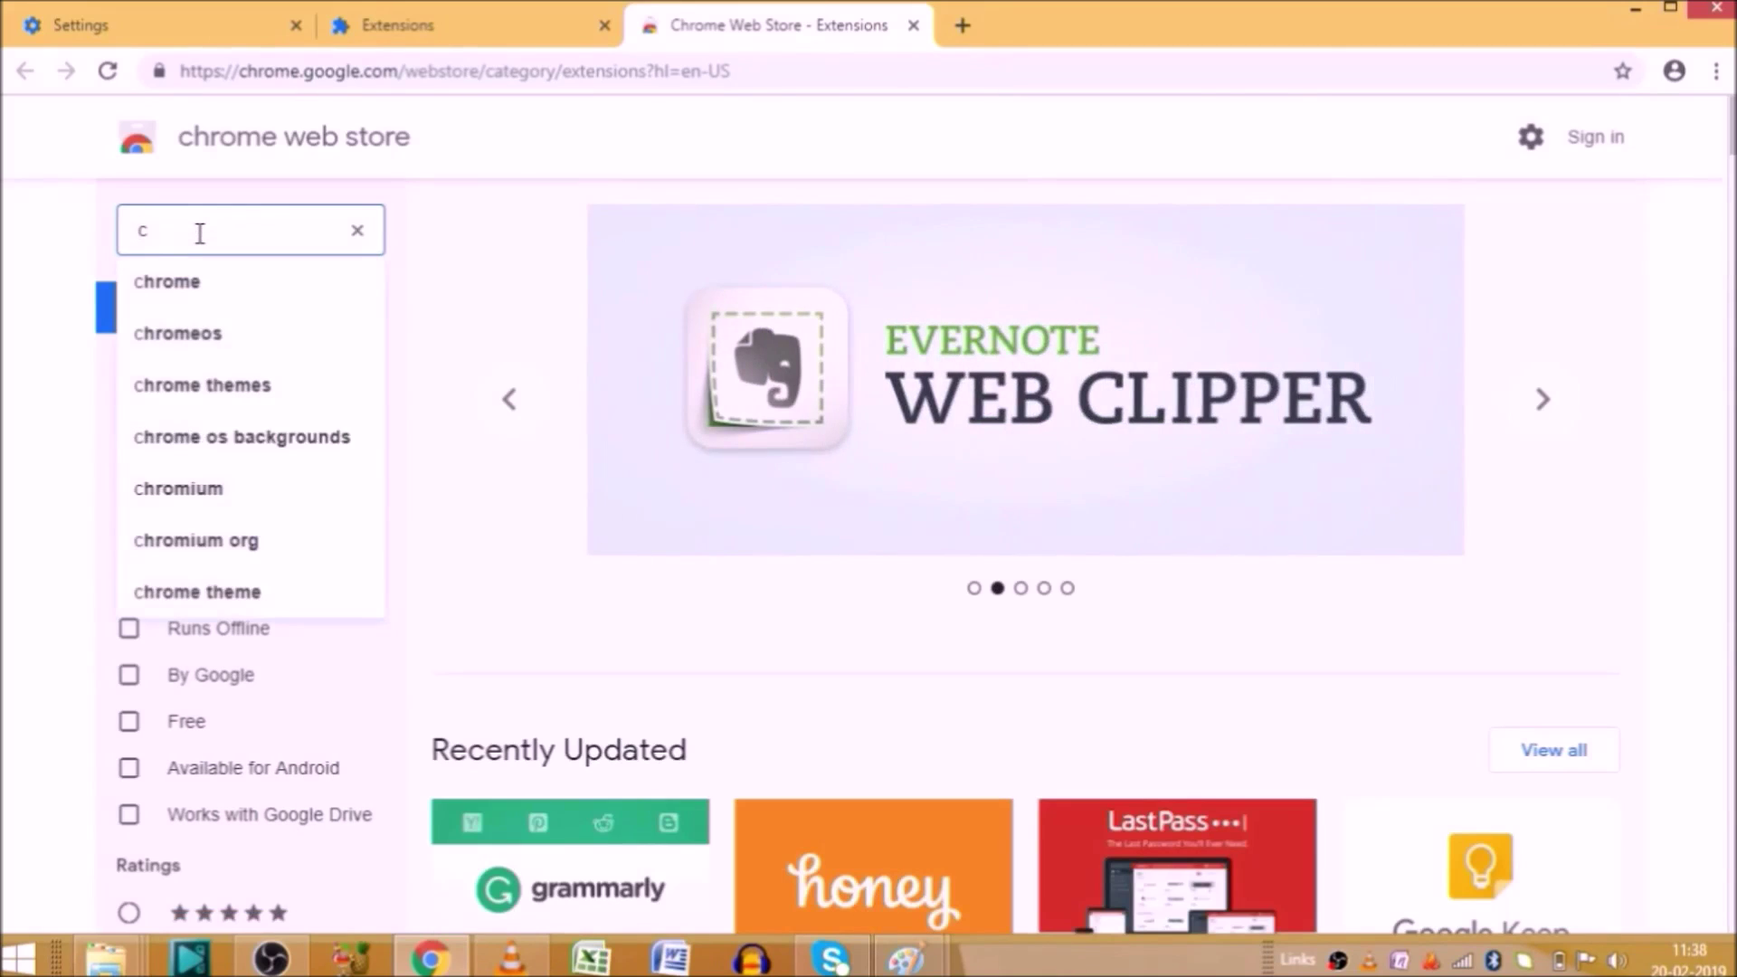
- Search the store for 'chrome lock' and start adding the 'Set password for your browser' extension
{"action": "key", "text": "Down"}
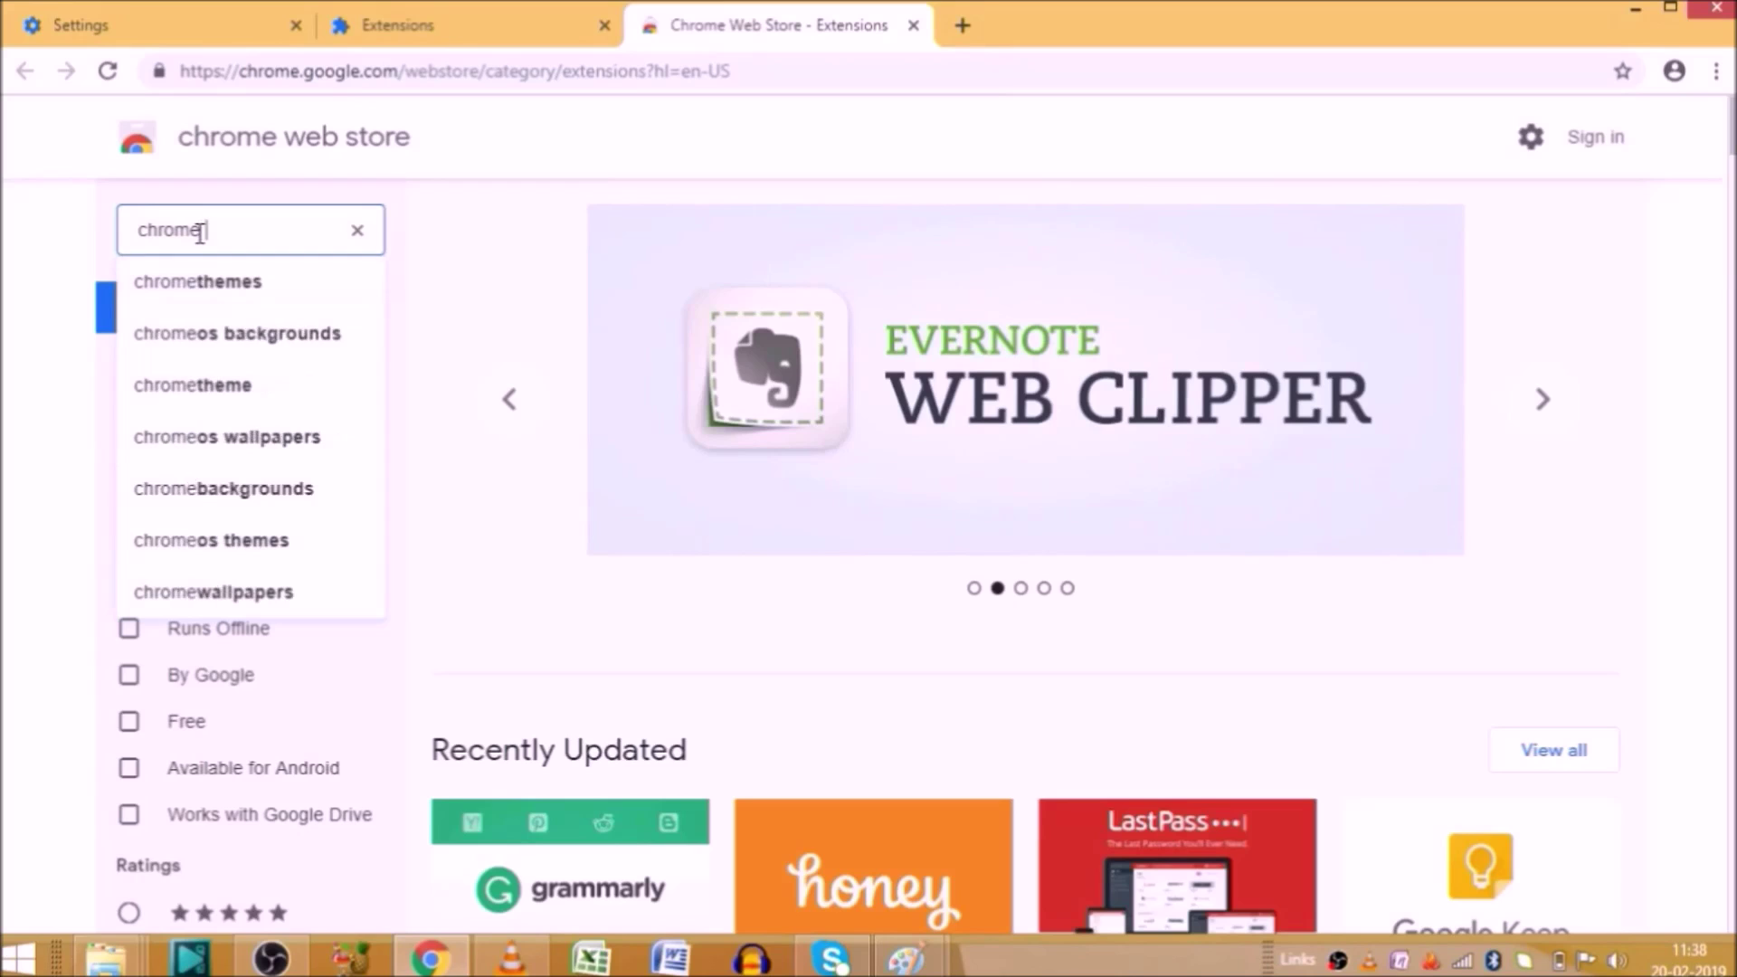
{"action": "type", "text": "lock"}
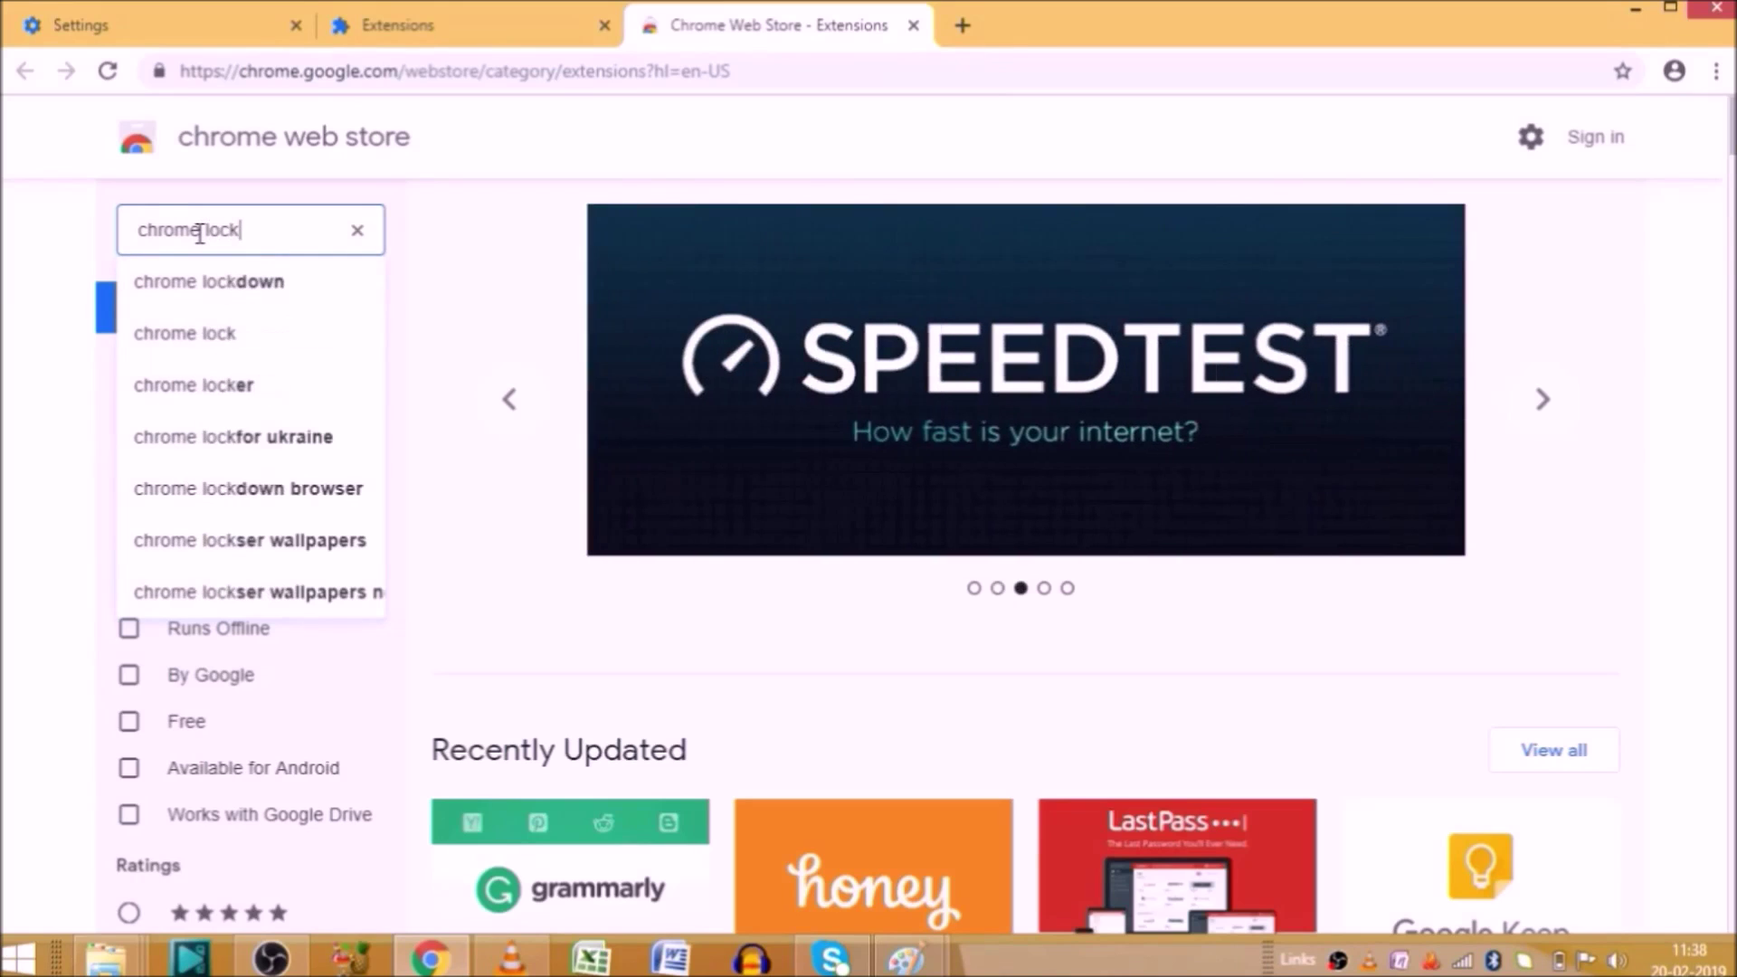
{"action": "key", "text": "Return"}
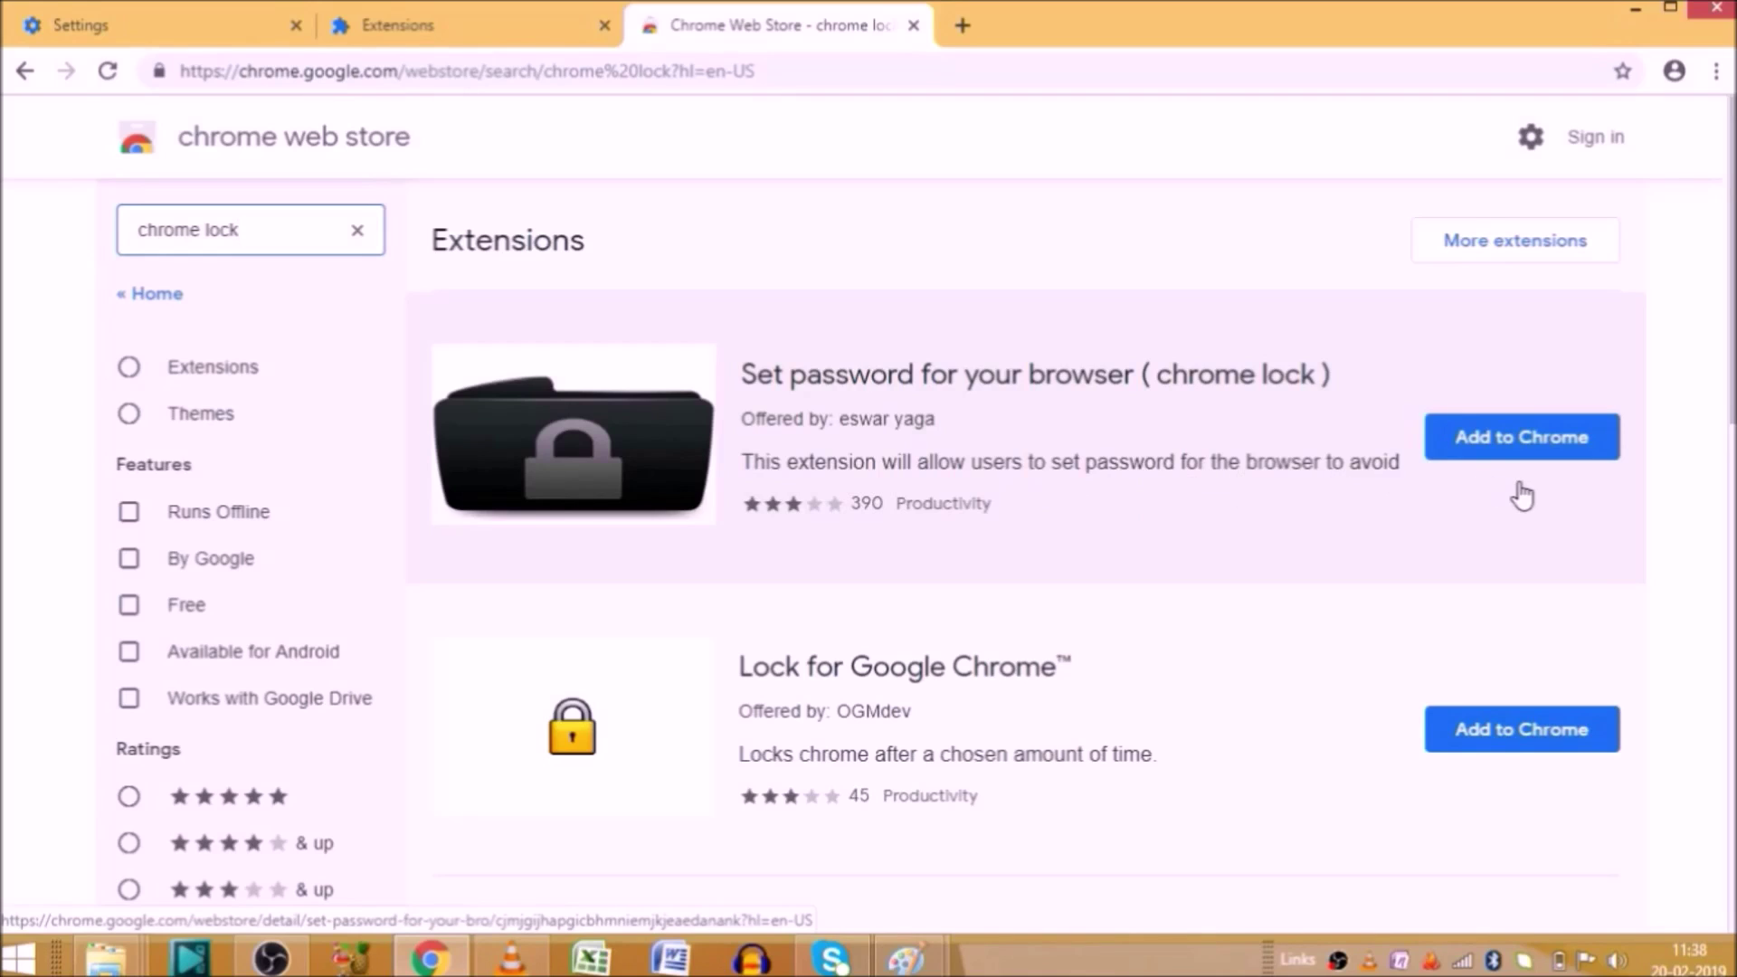
{"action": "left_click", "coordinate": [1518, 437]}
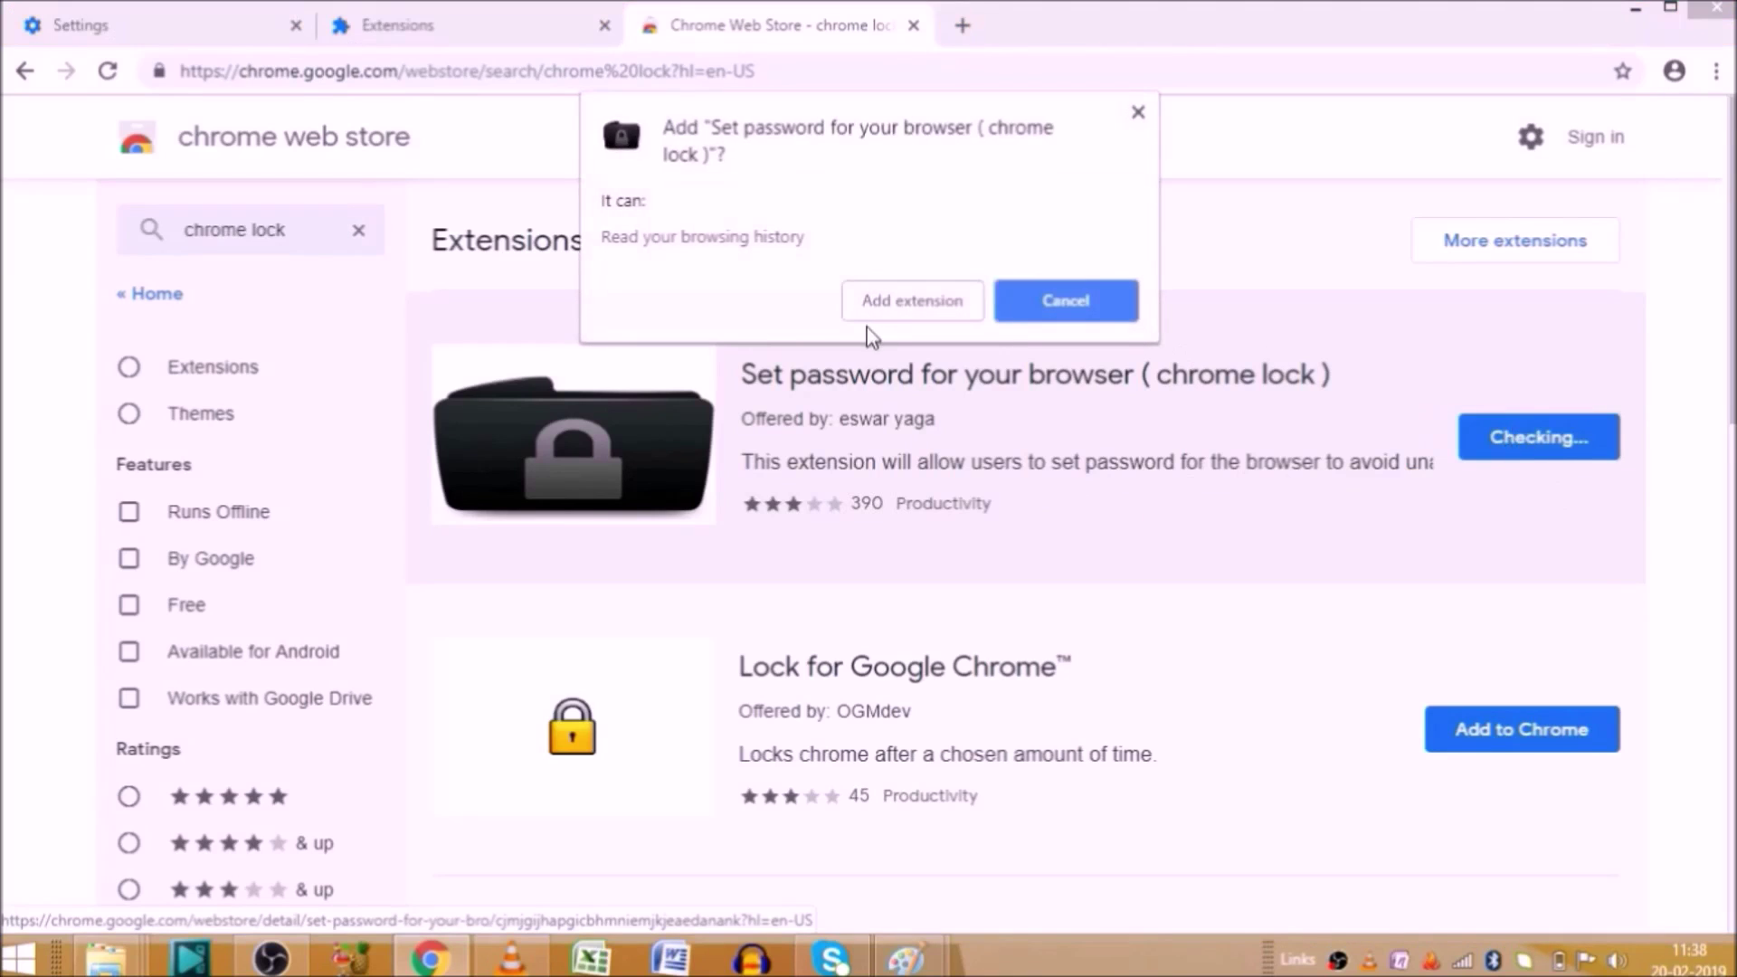
{"action": "left_click", "coordinate": [873, 307]}
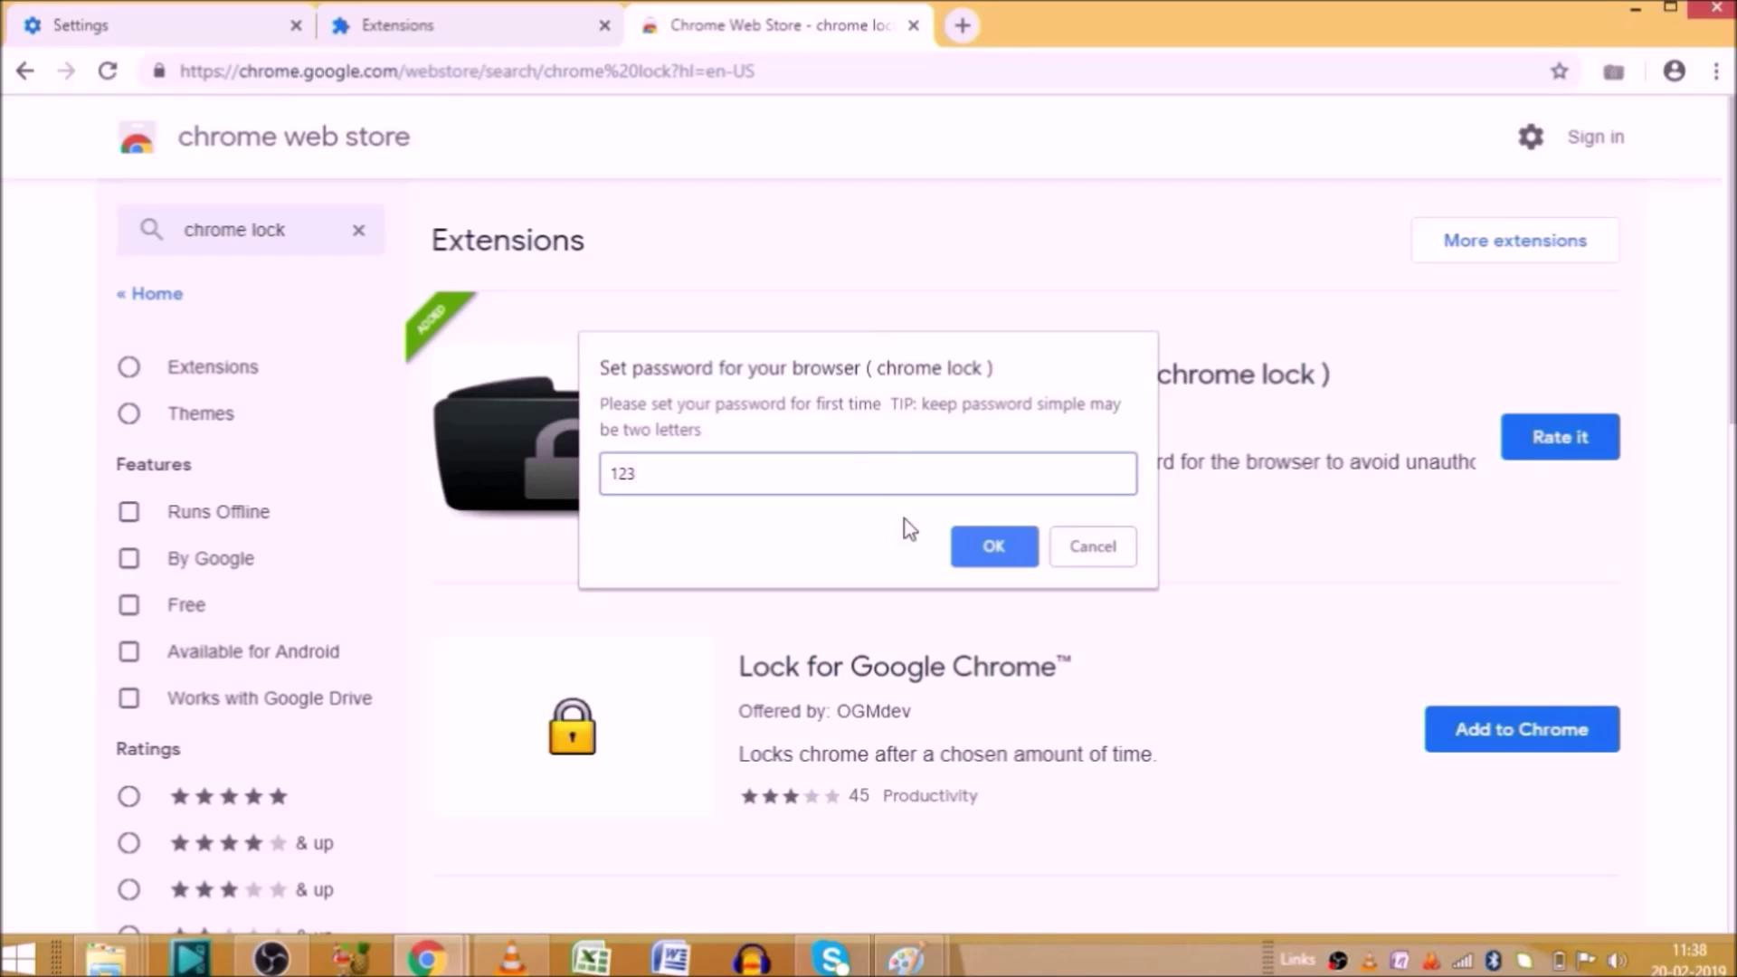
{"action": "left_click", "coordinate": [1000, 554]}
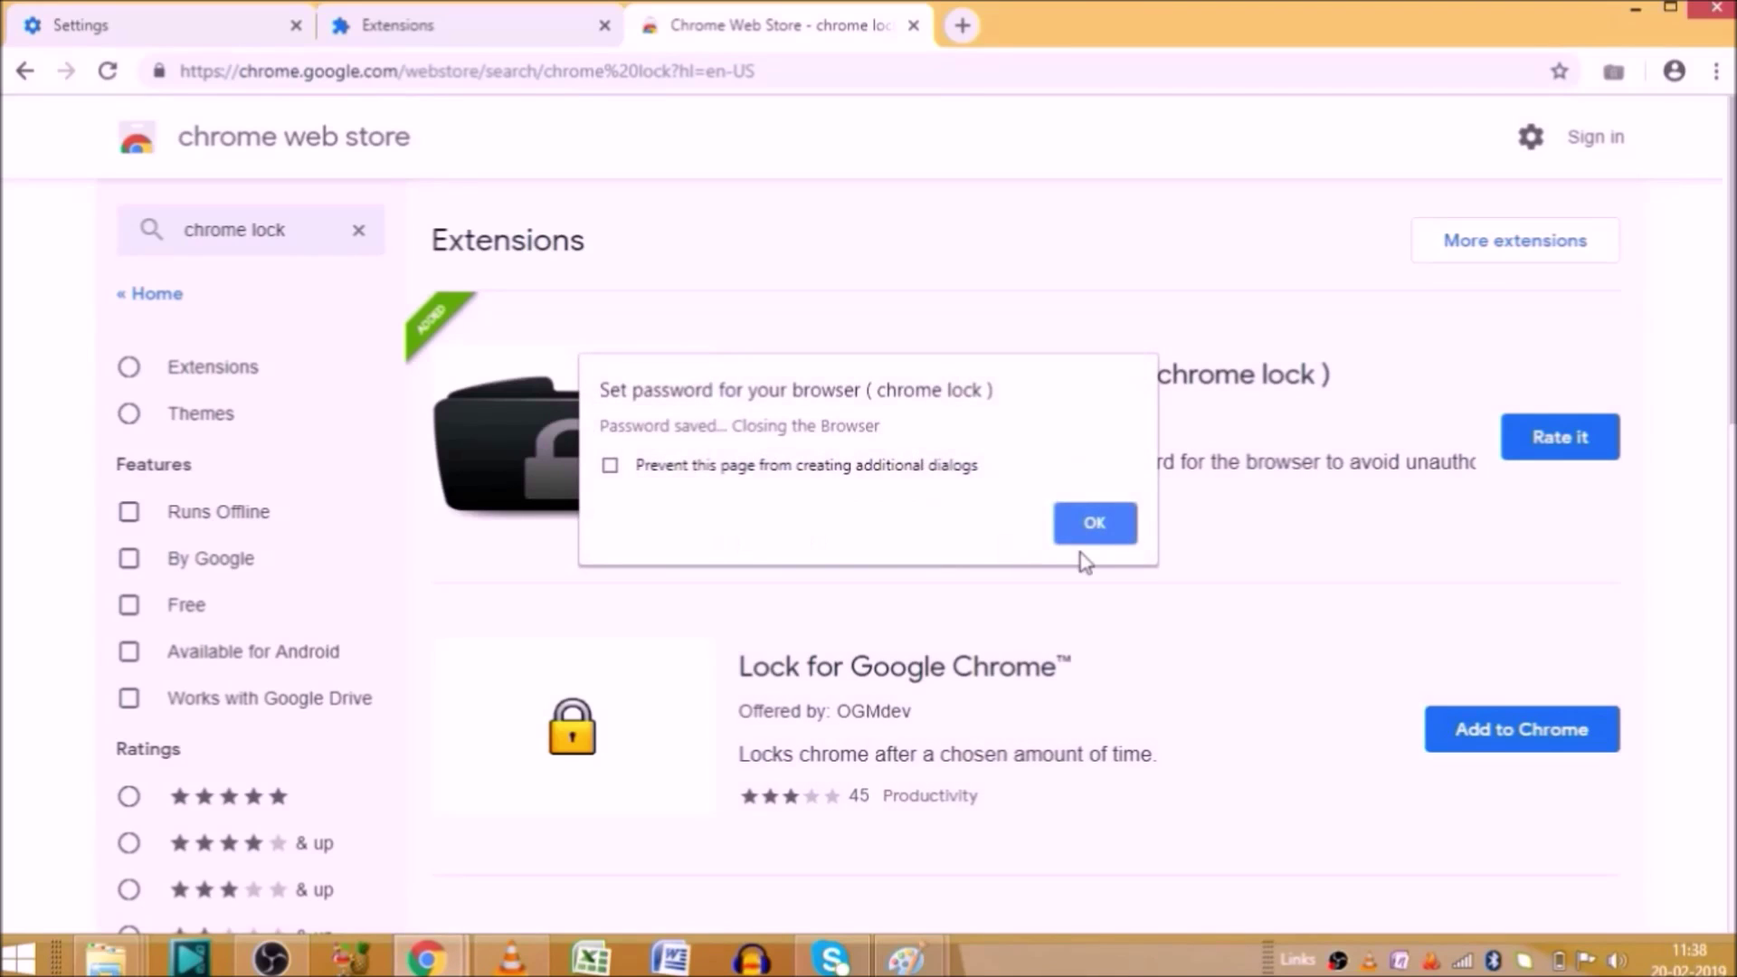
{"action": "left_click", "coordinate": [1094, 523]}
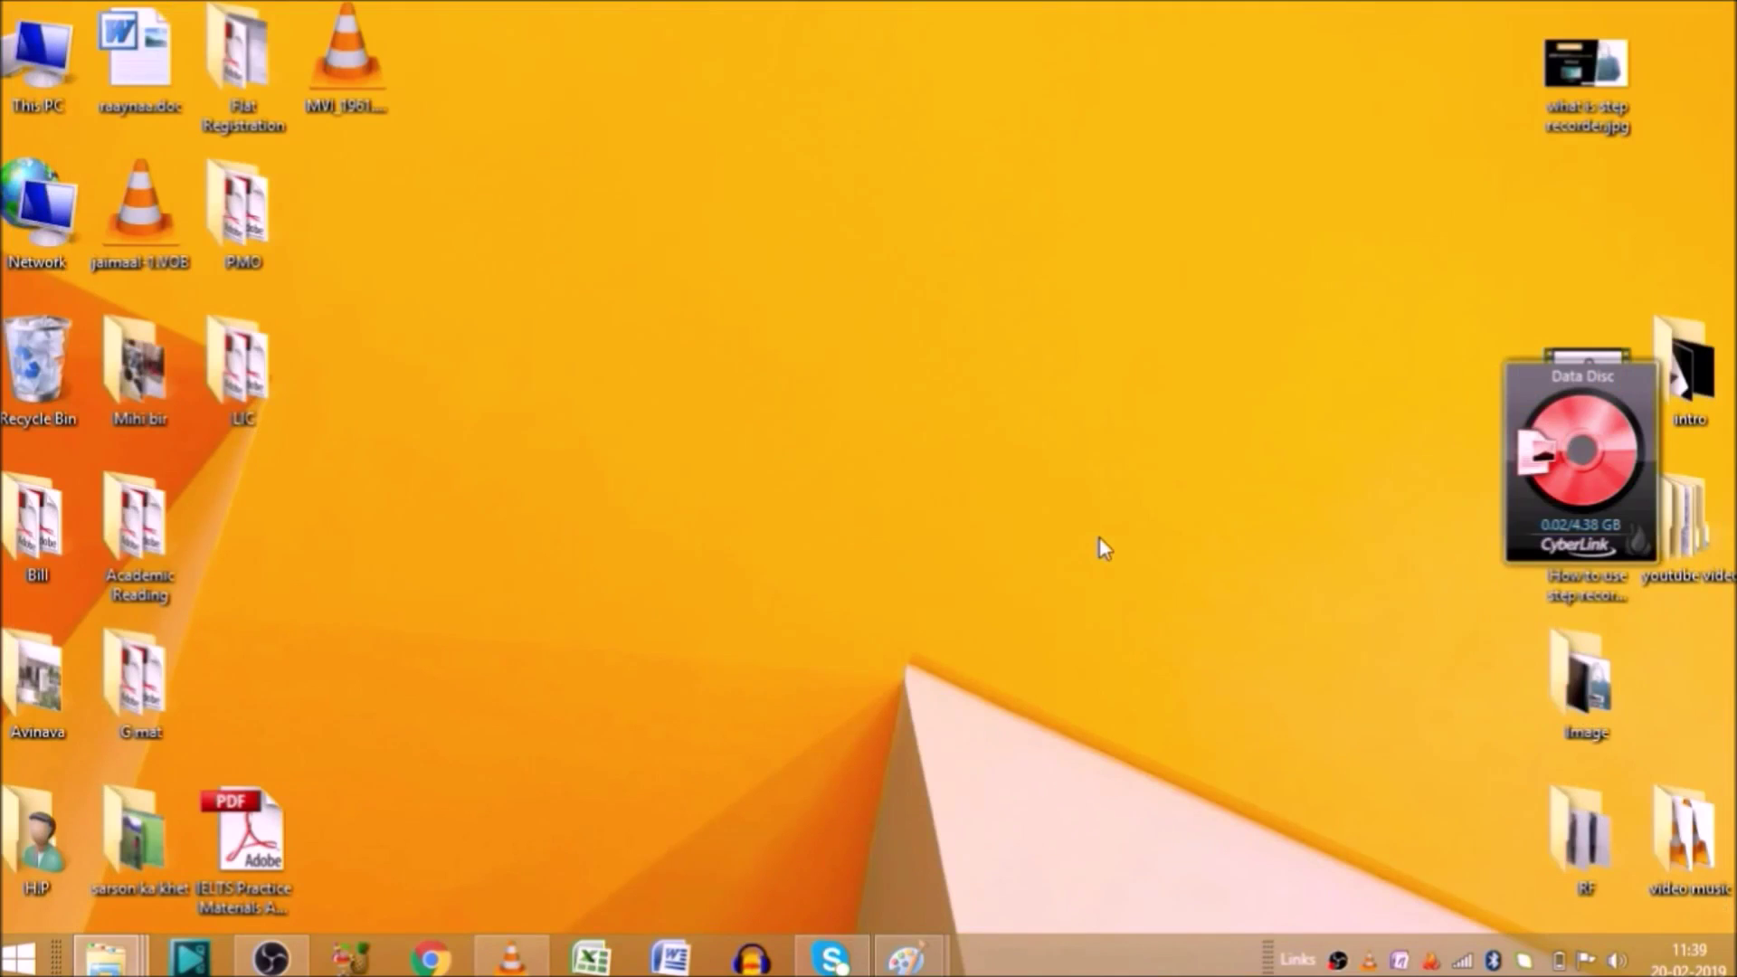
{"action": "left_click", "coordinate": [433, 959]}
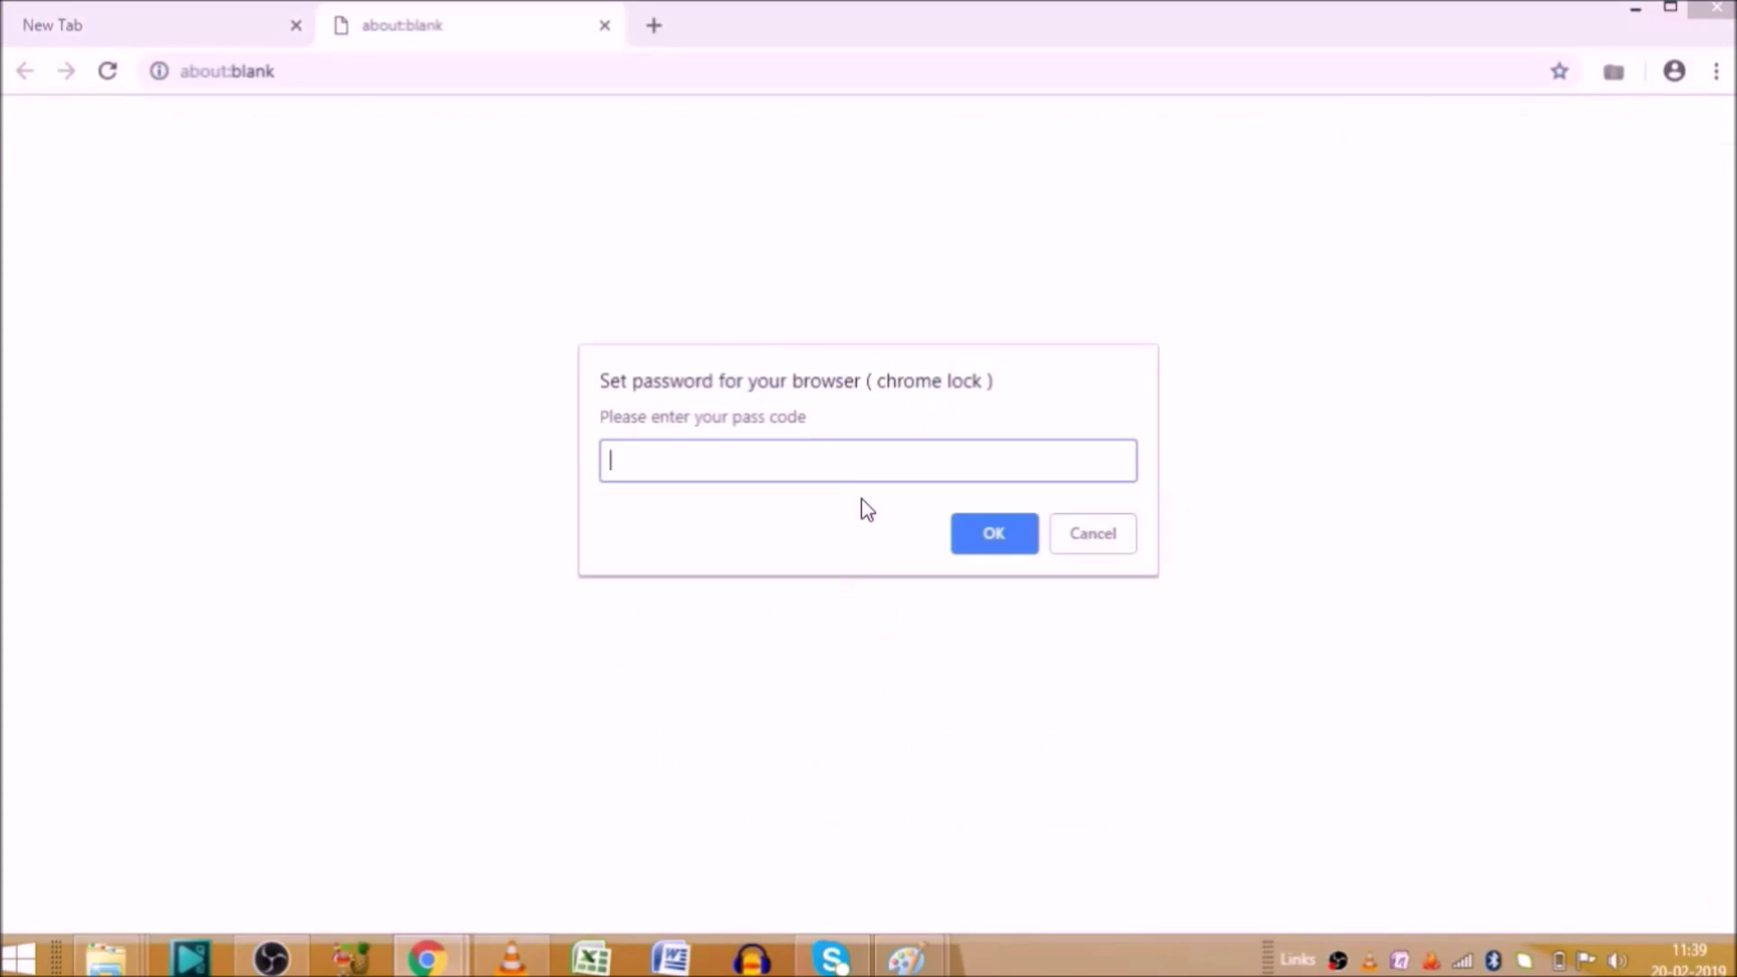
{"action": "left_click", "coordinate": [992, 534]}
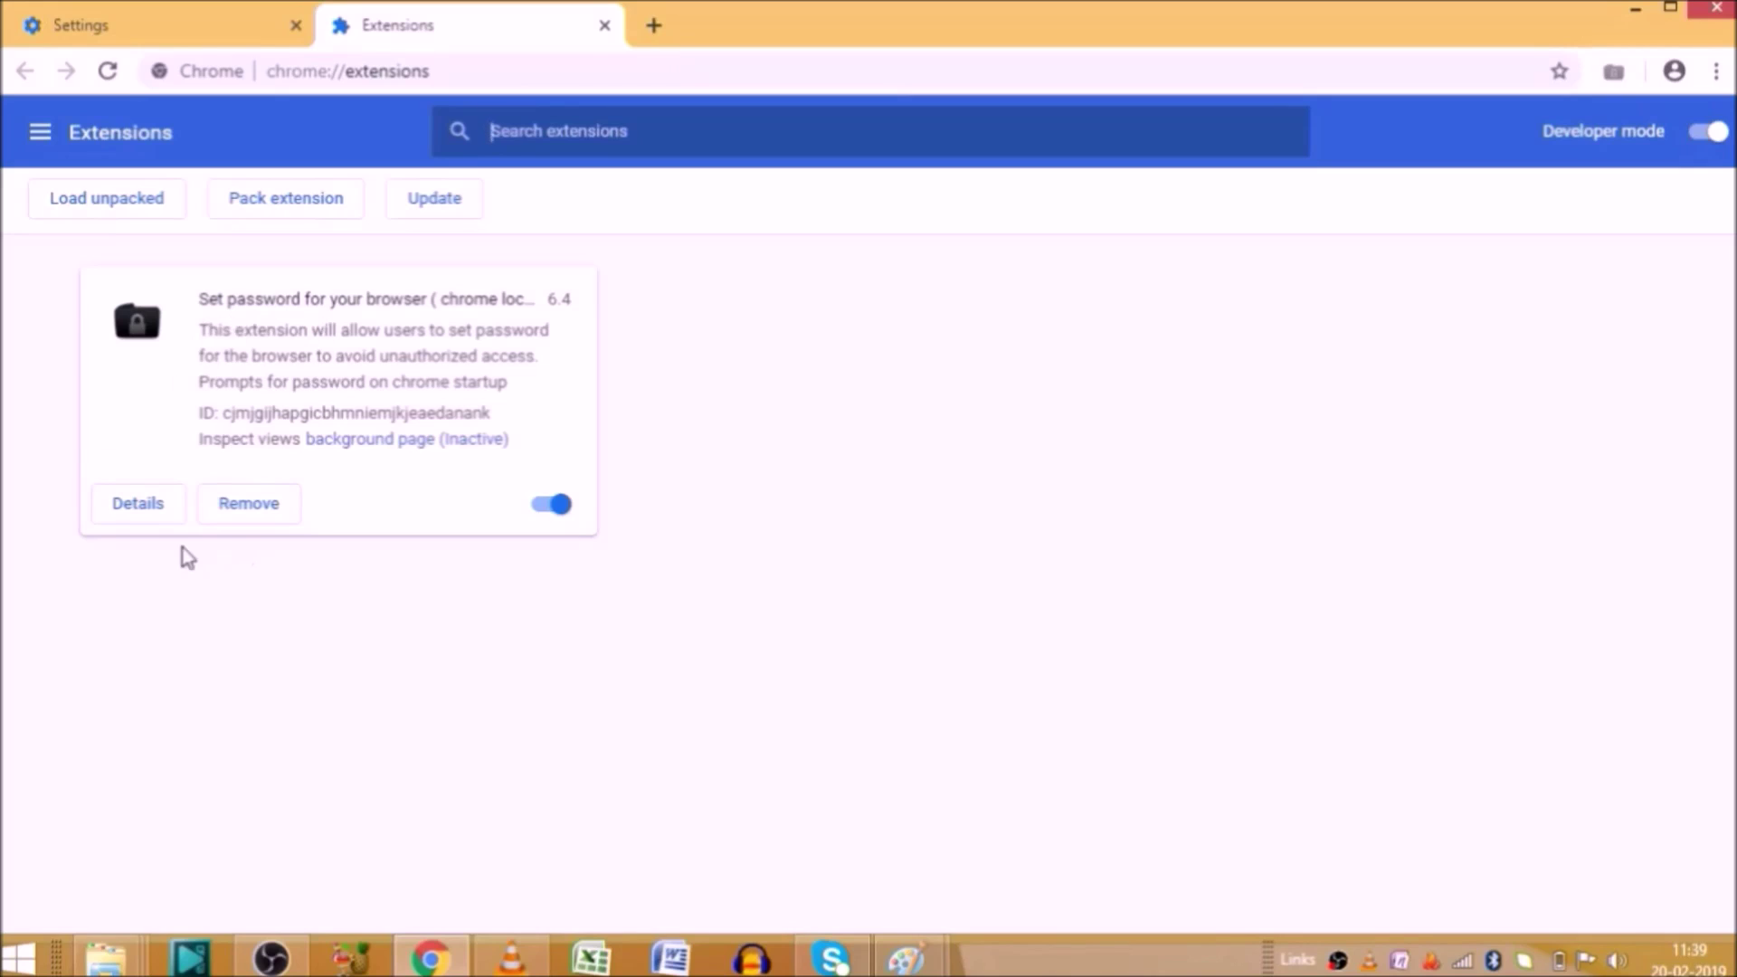
- Remove the 'Set password for your browser' extension and confirm, leaving the Extensions page empty
{"action": "left_click", "coordinate": [249, 502]}
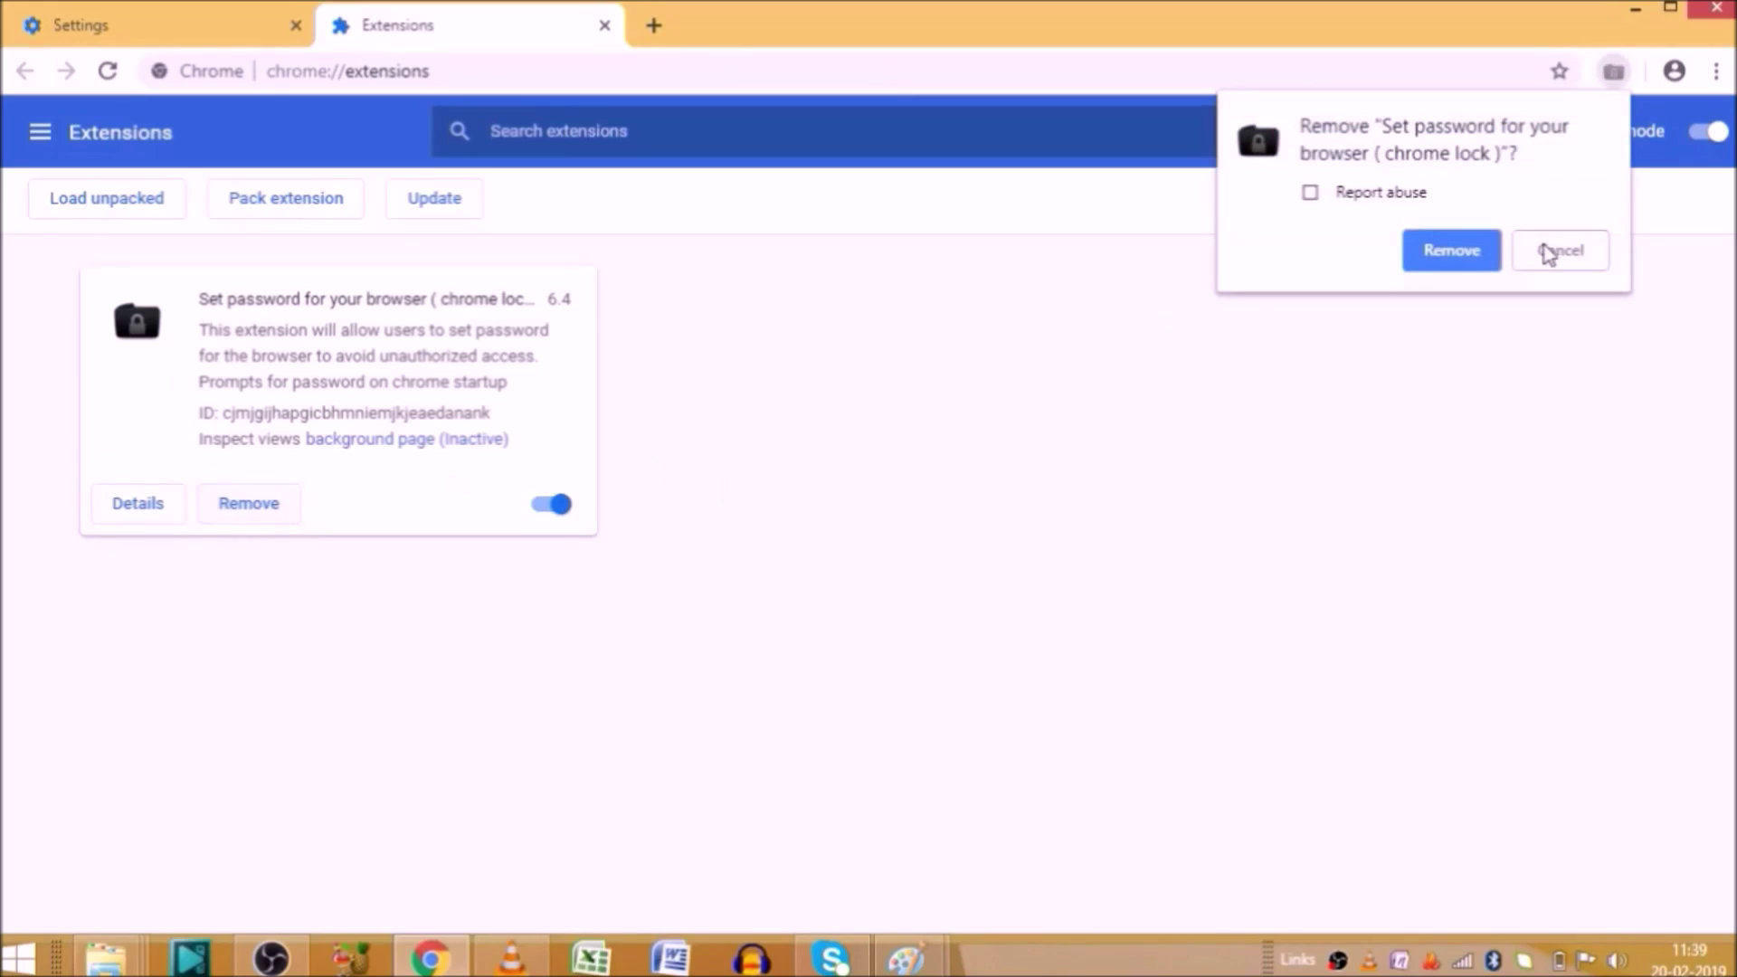
{"action": "left_click", "coordinate": [1450, 253]}
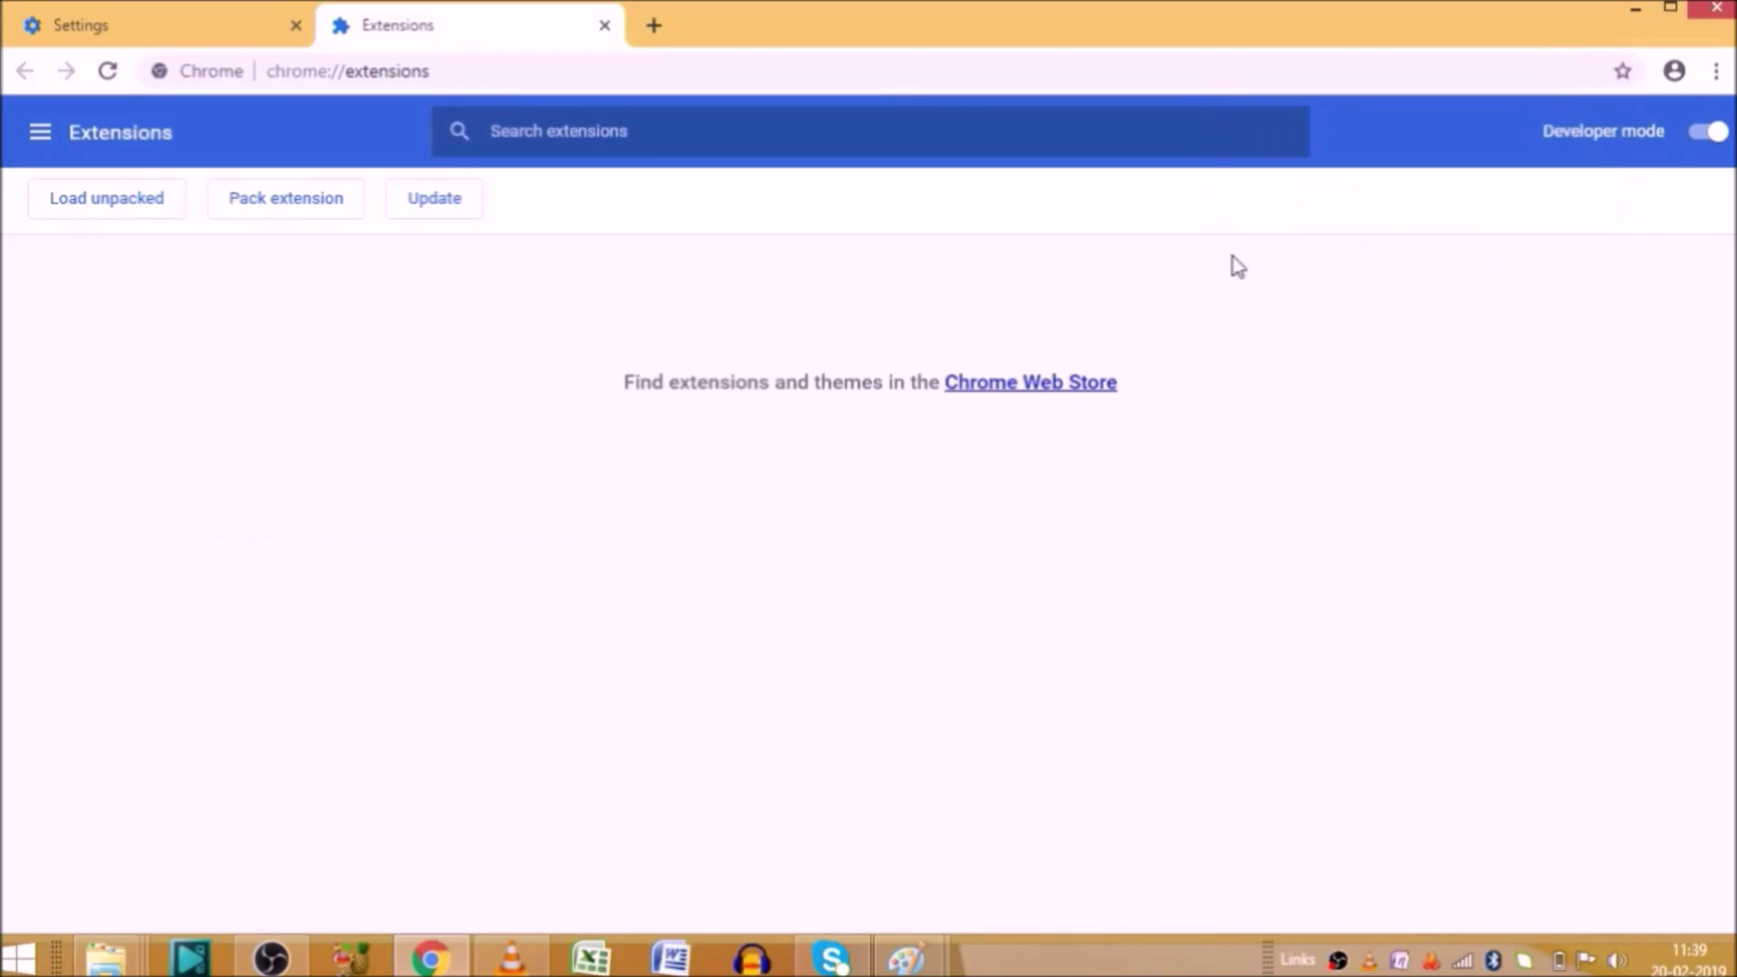